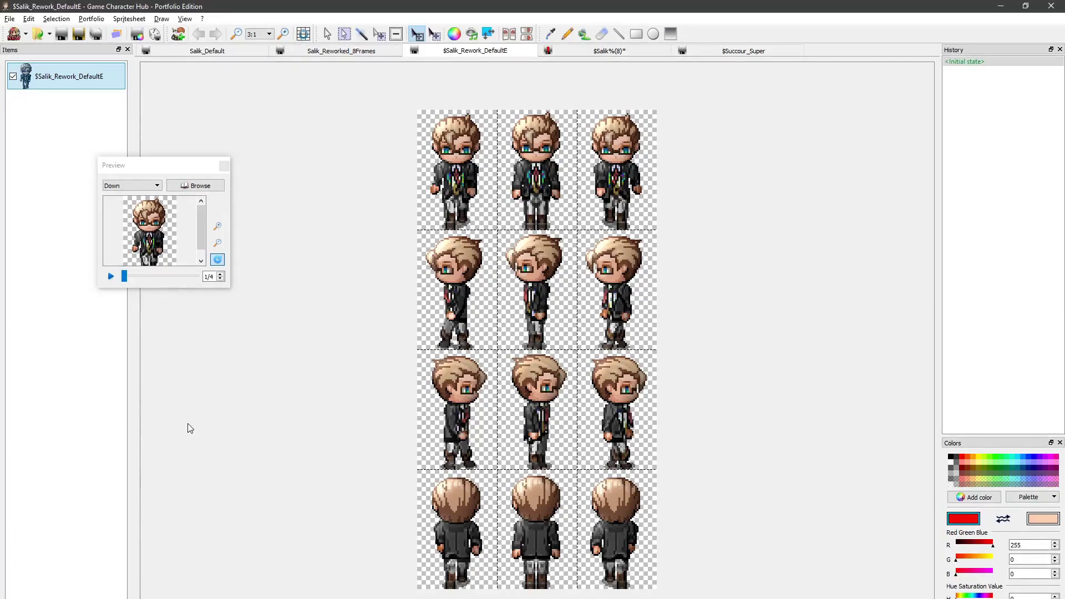
# Preview the three-frame walk animation of $Salik_Rework_DefaultE facing down, left and right.
pyautogui.click(111, 276)
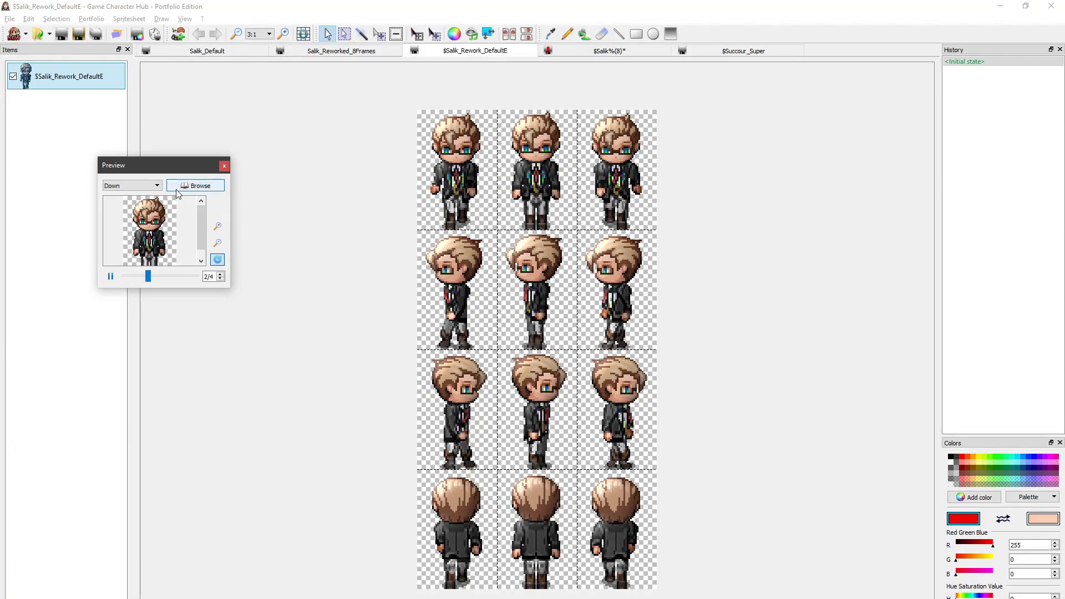
pyautogui.click(118, 185)
pyautogui.click(139, 194)
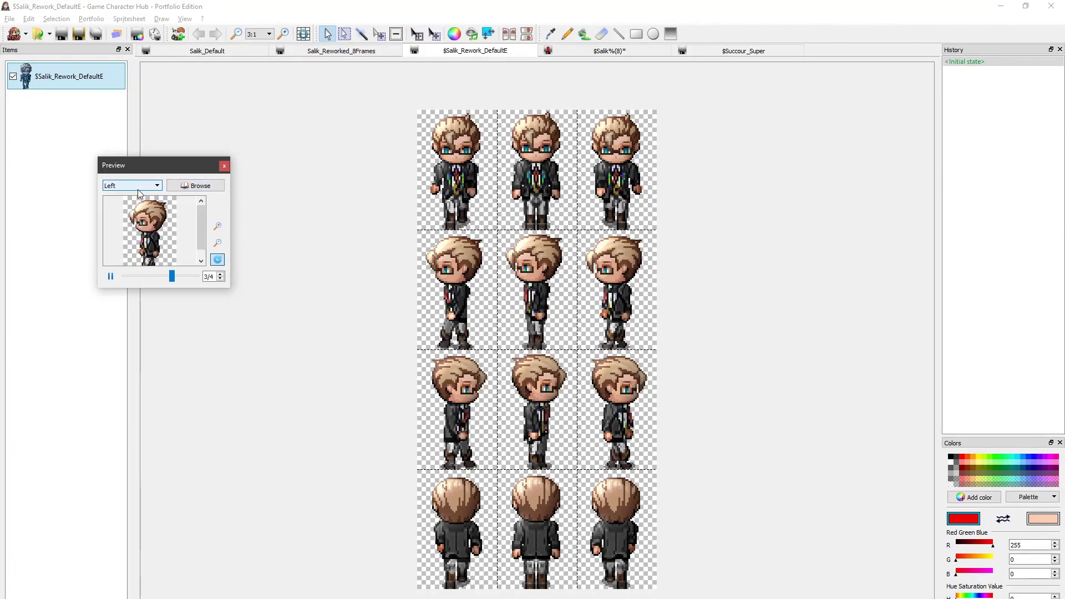
pyautogui.scroll(-1, 137, 190)
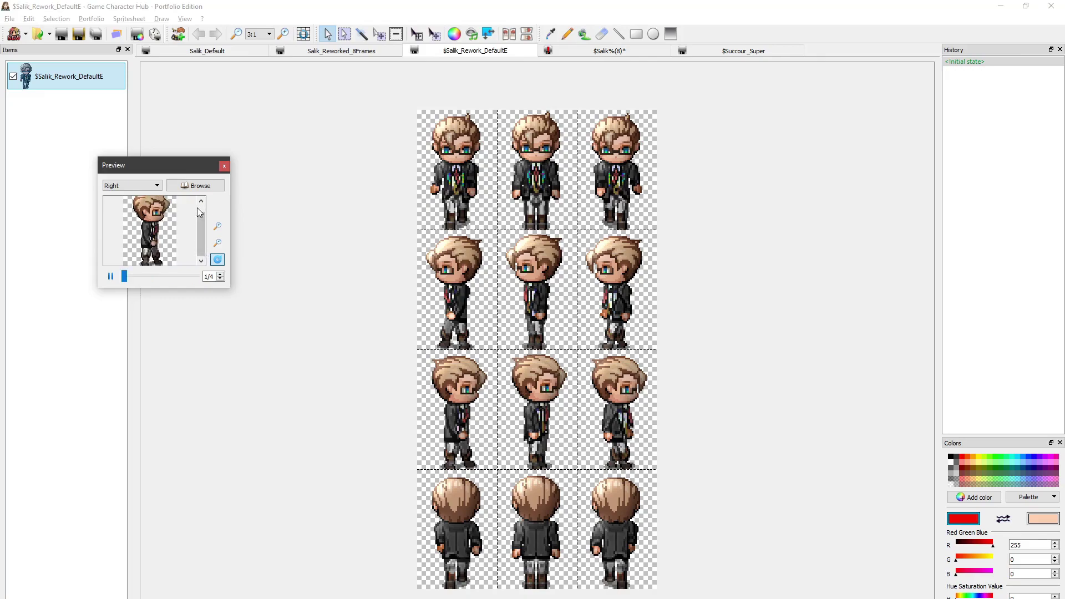
pyautogui.click(145, 188)
pyautogui.click(141, 195)
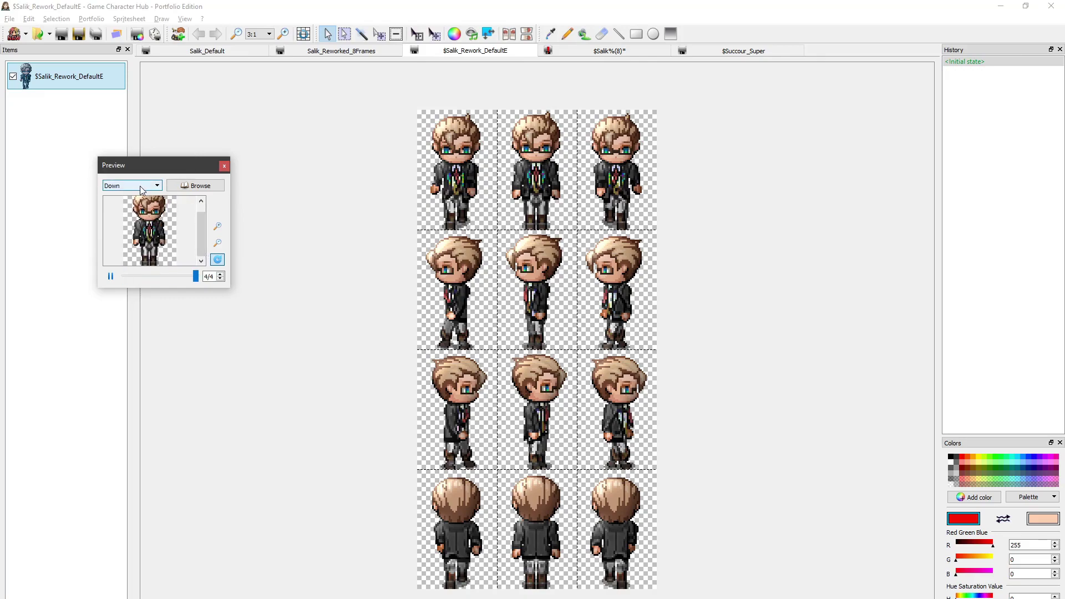
# Compare it with the animation in the Salik_Reworked_8Frames sheet, previewing the down and right directions.
pyautogui.click(334, 55)
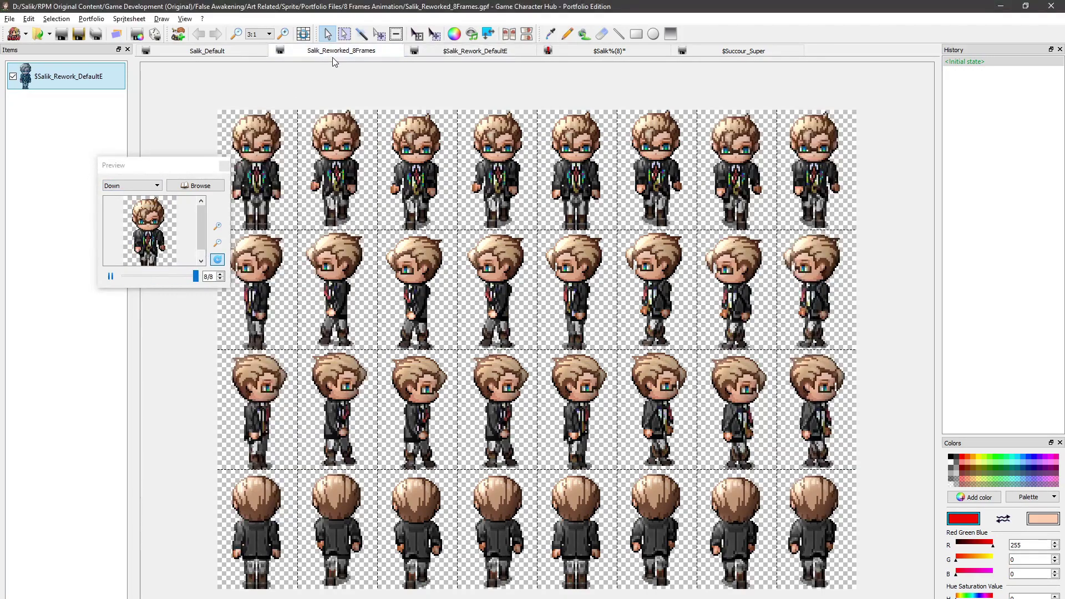
pyautogui.click(437, 52)
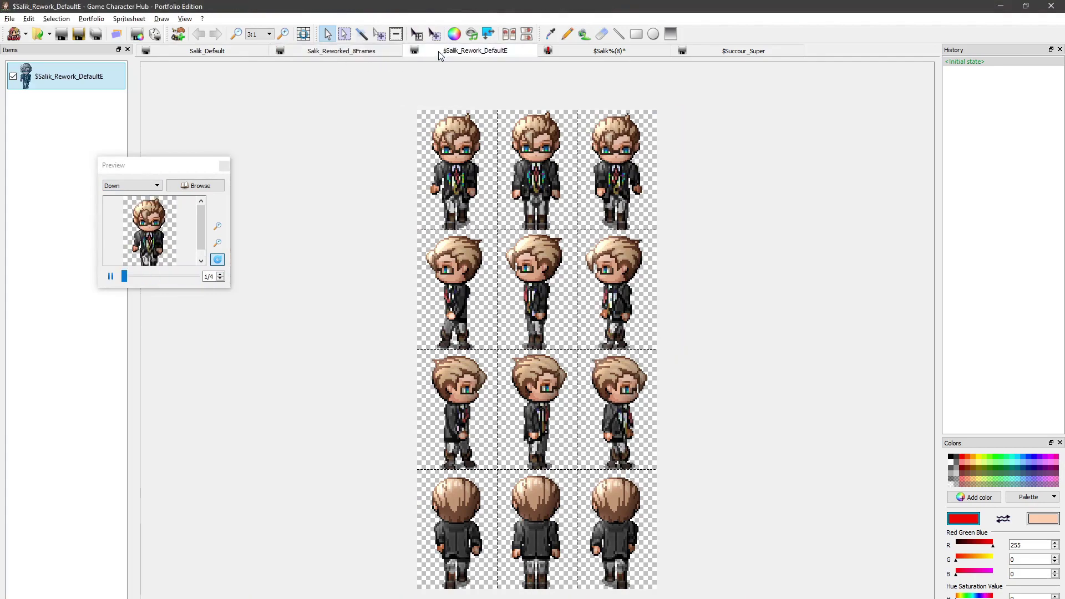
pyautogui.click(345, 51)
pyautogui.scroll(-1, 139, 188)
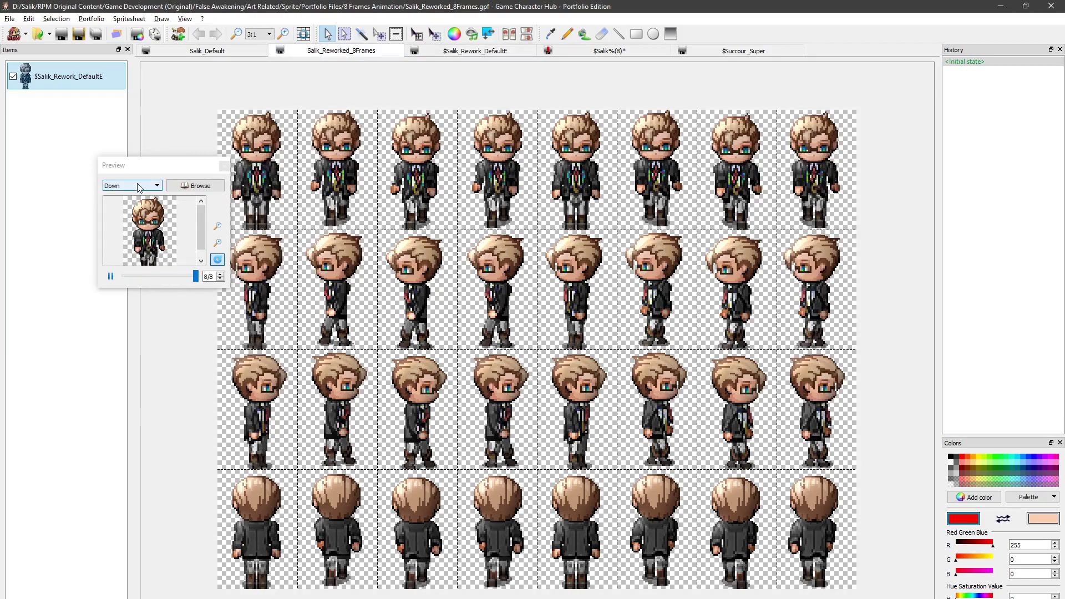
pyautogui.scroll(-1, 140, 189)
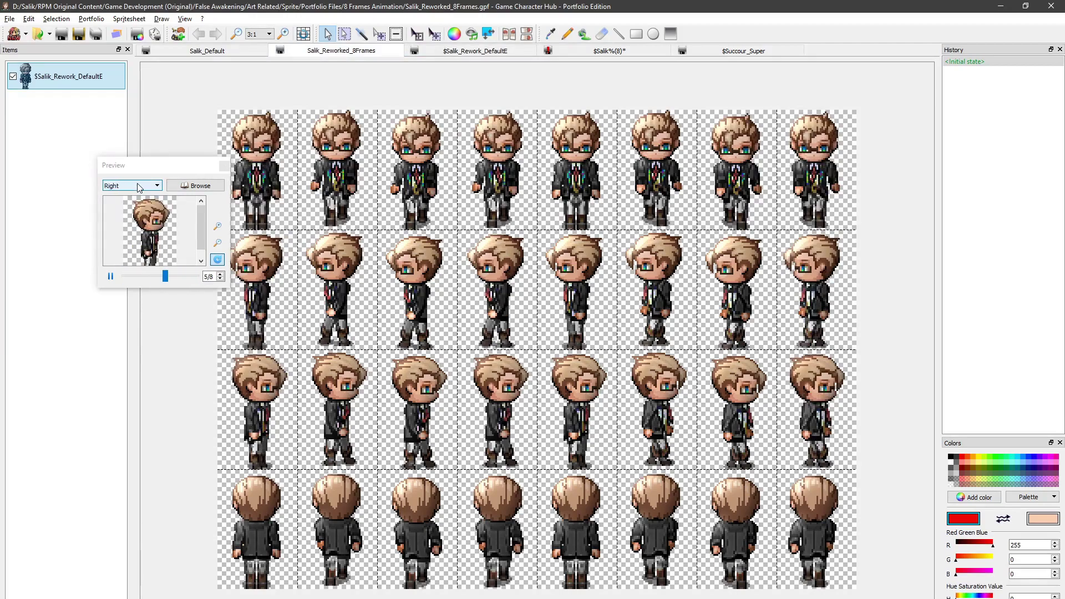
pyautogui.scroll(2, 142, 188)
pyautogui.moveTo(202, 233)
pyautogui.mouseDown()
pyautogui.moveTo(202, 253)
pyautogui.moveTo(203, 228)
pyautogui.mouseUp()
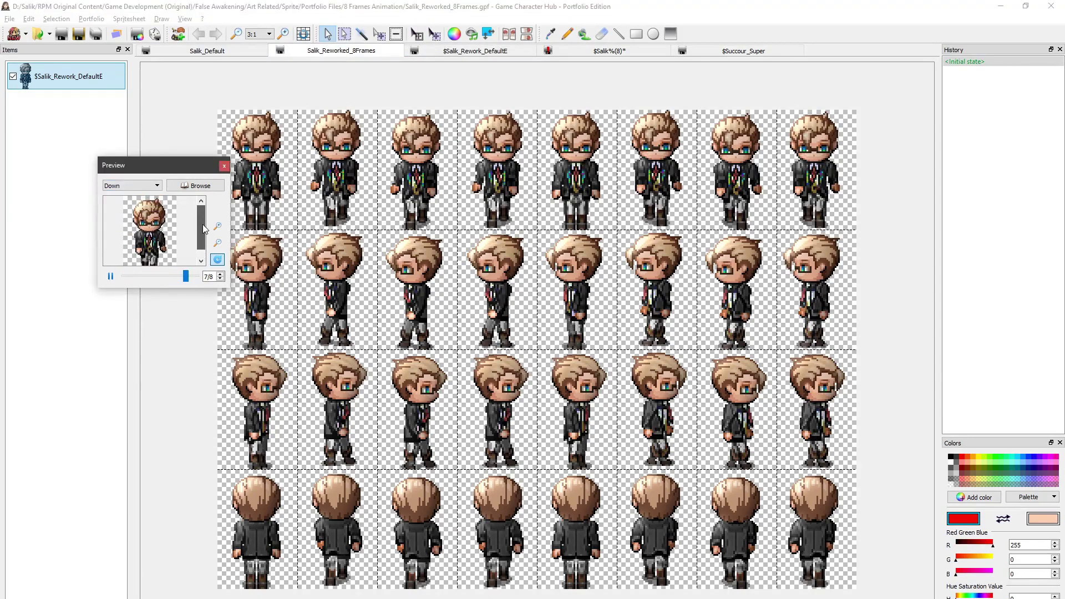
# Stop the preview on $Salik_Rework_DefaultE and examine its left, middle and right columns of walking frames.
pyautogui.click(420, 53)
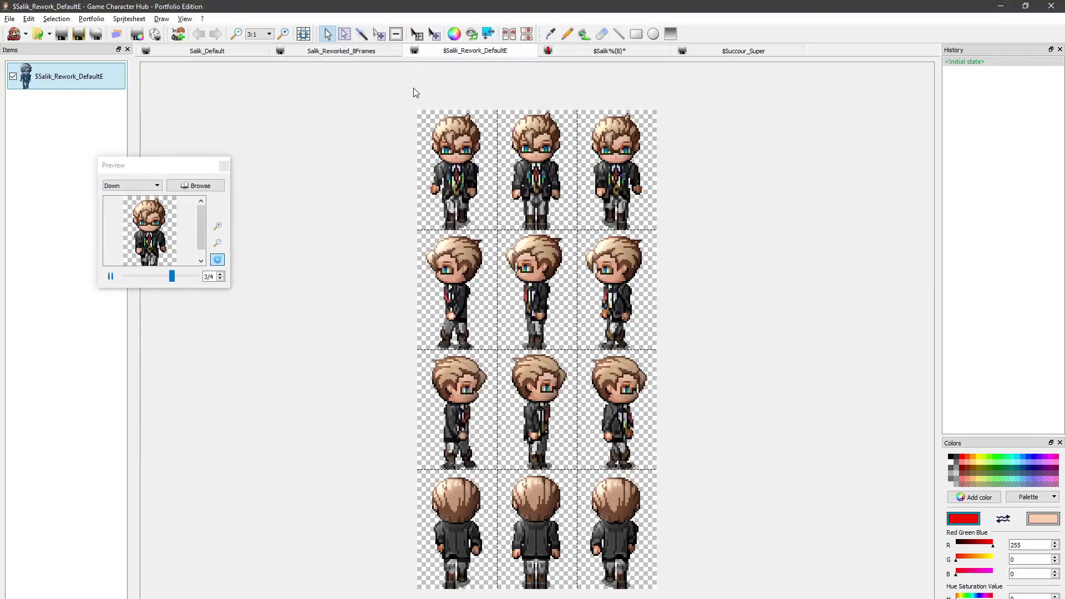
pyautogui.click(110, 277)
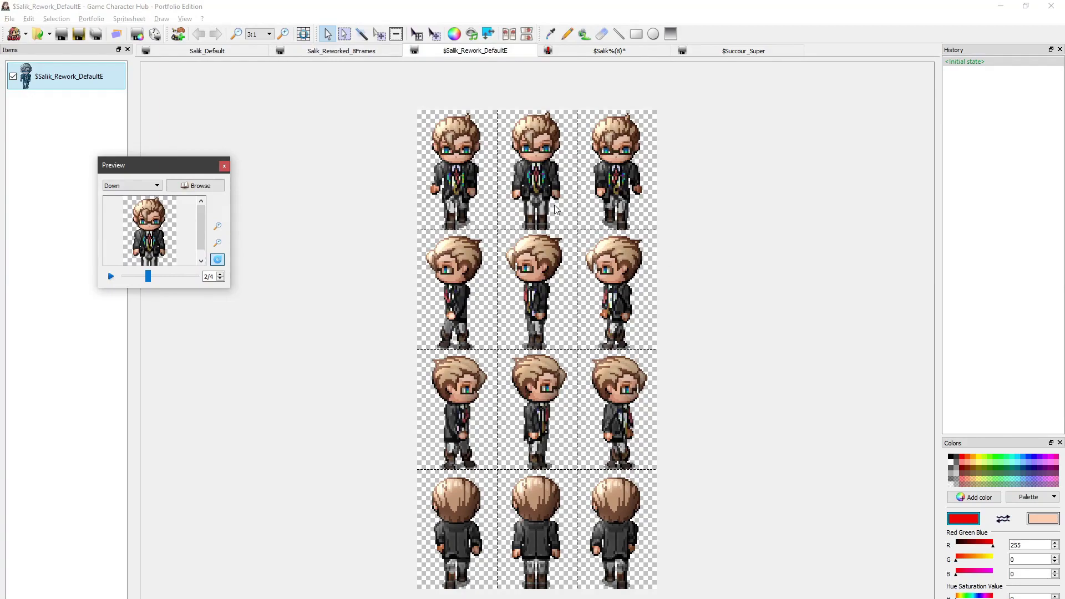
pyautogui.moveTo(557, 209); pyautogui.dragTo(560, 454)
pyautogui.moveTo(491, 221); pyautogui.dragTo(463, 454)
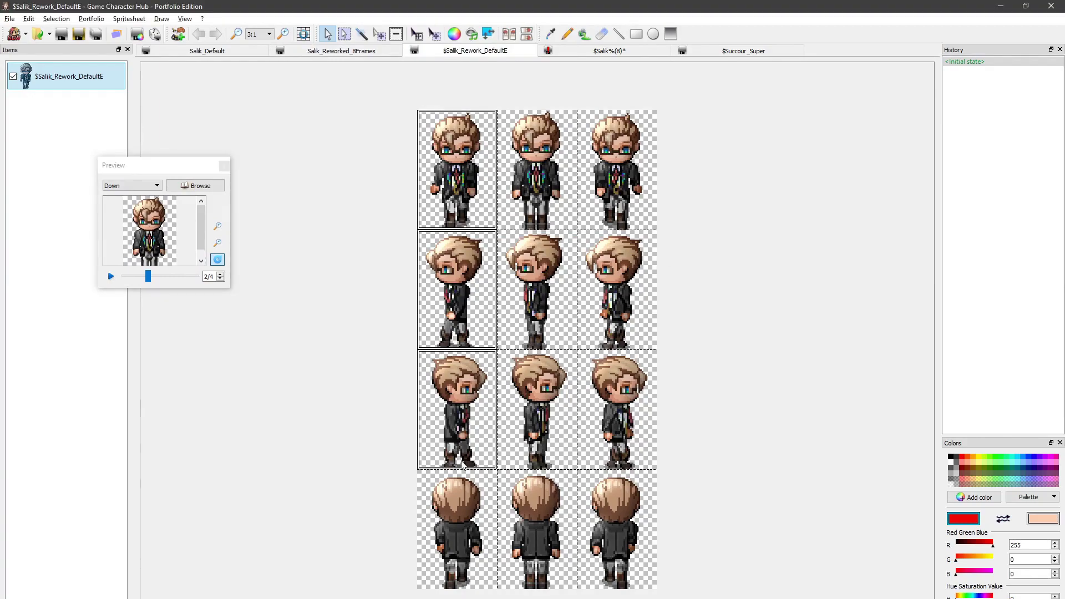
pyautogui.moveTo(621, 178); pyautogui.dragTo(620, 502)
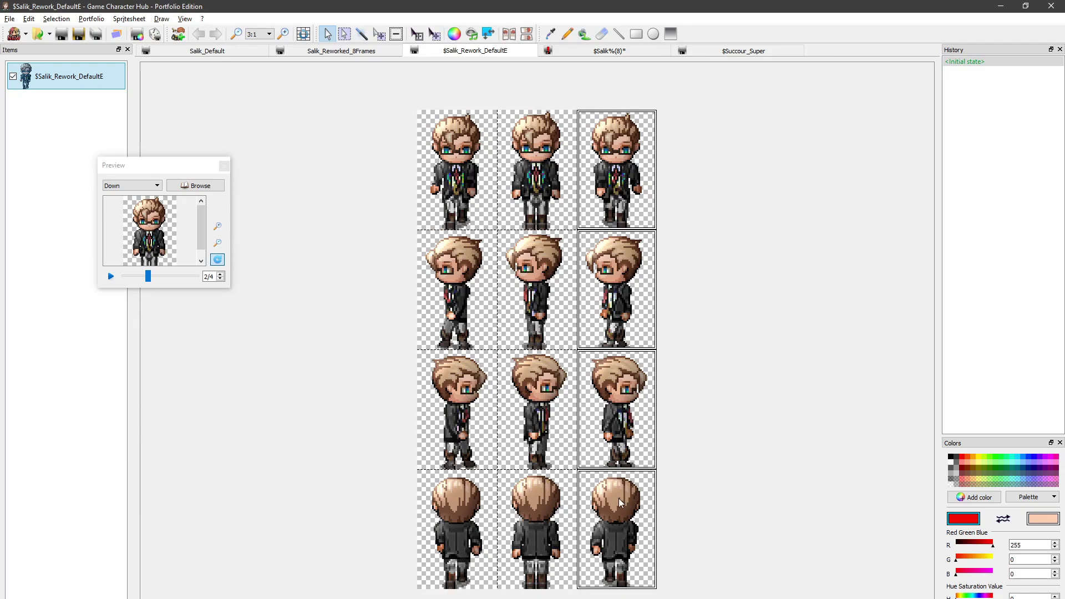
pyautogui.click(620, 498)
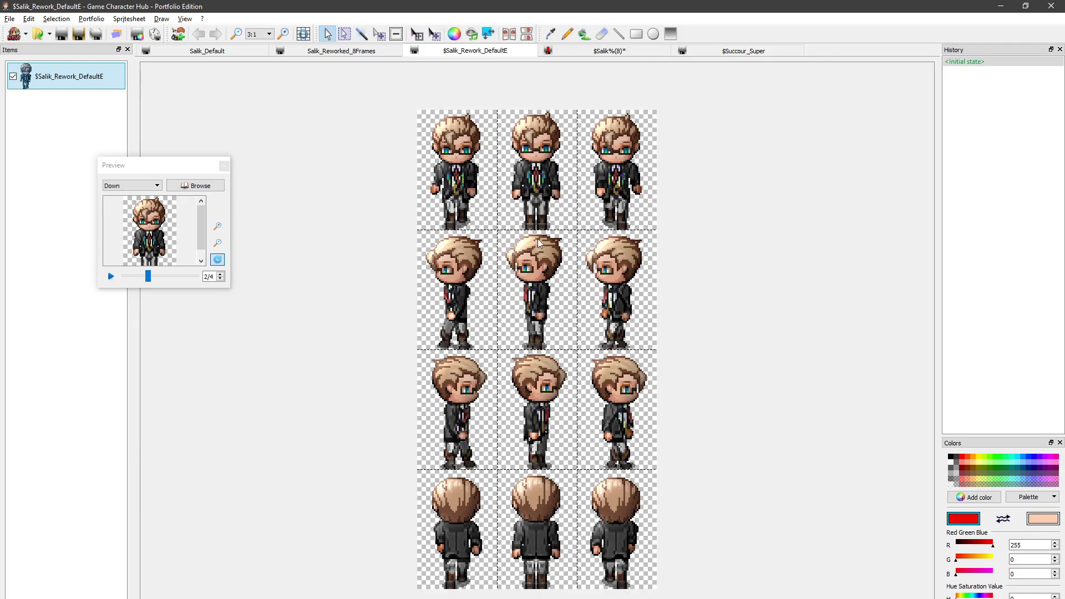
pyautogui.moveTo(555, 191); pyautogui.dragTo(557, 430)
pyautogui.moveTo(554, 474); pyautogui.dragTo(548, 543)
pyautogui.moveTo(447, 190); pyautogui.dragTo(453, 521)
pyautogui.moveTo(616, 206); pyautogui.dragTo(627, 379)
pyautogui.click(615, 472)
# Copy all twelve frames of $Salik_Rework_DefaultE and paste them into columns four to six of the $Salik%(8) sheet.
pyautogui.moveTo(430, 166); pyautogui.dragTo(605, 483)
pyautogui.hotkey('ctrl', 'c')
pyautogui.click(530, 377)
pyautogui.click(592, 51)
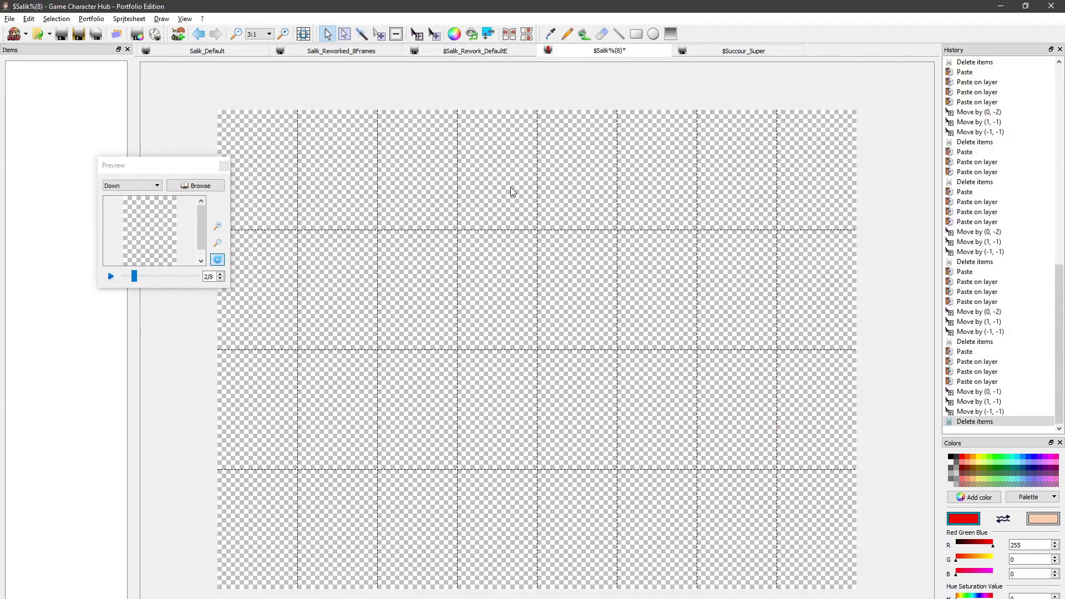
pyautogui.hotkey('ctrl', 'v')
pyautogui.click(114, 82)
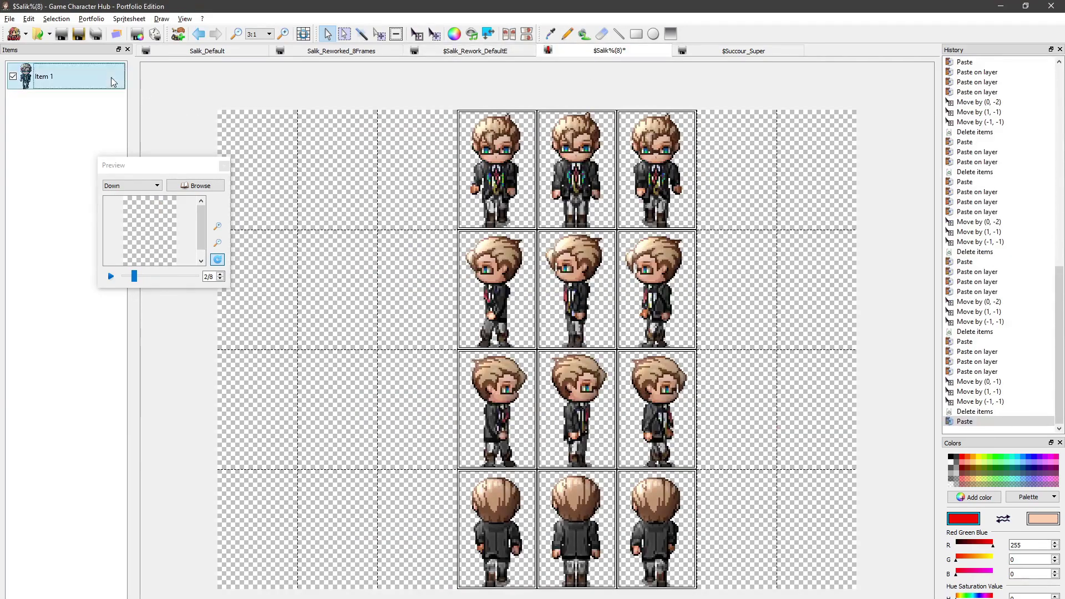
# Copy the standing frames in column five and paste them onto Item 1 in column one.
pyautogui.moveTo(568, 188); pyautogui.dragTo(594, 502)
pyautogui.hotkey('ctrl', 'c')
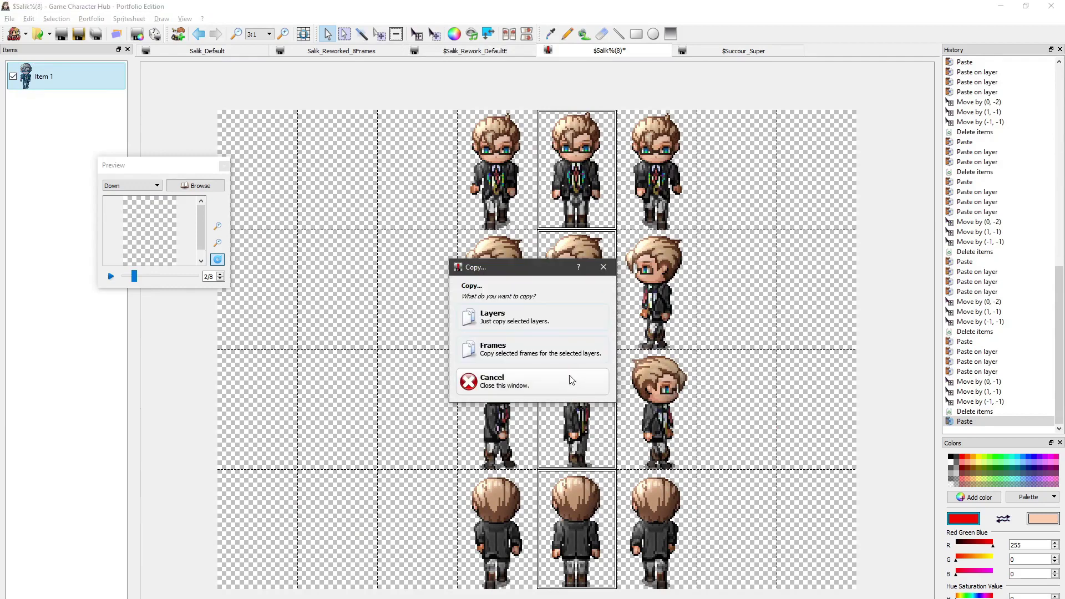
pyautogui.click(565, 358)
pyautogui.click(258, 215)
pyautogui.hotkey('ctrl', 'v')
pyautogui.click(494, 354)
# Copy the frames in column four and paste them onto Item 1 in columns two and three.
pyautogui.moveTo(497, 167); pyautogui.dragTo(499, 527)
pyautogui.hotkey('ctrl', 'c')
pyautogui.click(489, 350)
pyautogui.moveTo(358, 211); pyautogui.dragTo(409, 185)
pyautogui.hotkey('ctrl', 'v')
pyautogui.click(508, 354)
# Copy the frames in column six and paste them onto Item 1 in columns seven and eight.
pyautogui.moveTo(654, 166); pyautogui.dragTo(641, 541)
pyautogui.hotkey('ctrl', 'c')
pyautogui.click(590, 364)
pyautogui.moveTo(710, 191); pyautogui.dragTo(822, 190)
pyautogui.hotkey('ctrl', 'v')
pyautogui.click(506, 354)
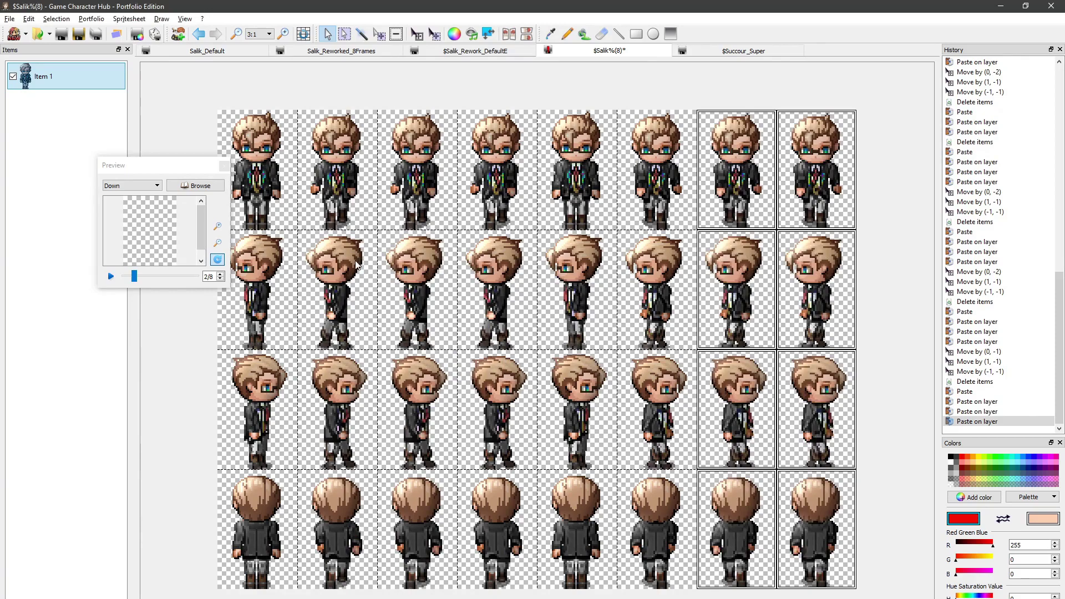
# Select all frames in columns two and six and move them up by 2 pixels.
pyautogui.moveTo(340, 201); pyautogui.dragTo(345, 313)
pyautogui.moveTo(657, 191); pyautogui.dragTo(649, 494)
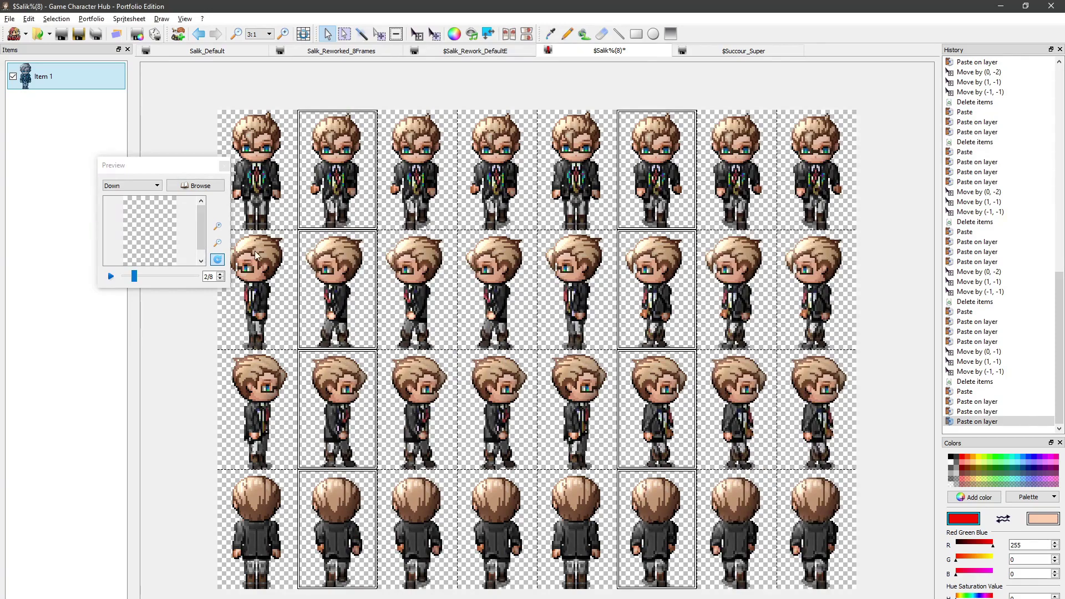
pyautogui.moveTo(362, 194); pyautogui.dragTo(355, 490)
pyautogui.moveTo(650, 198); pyautogui.dragTo(666, 438)
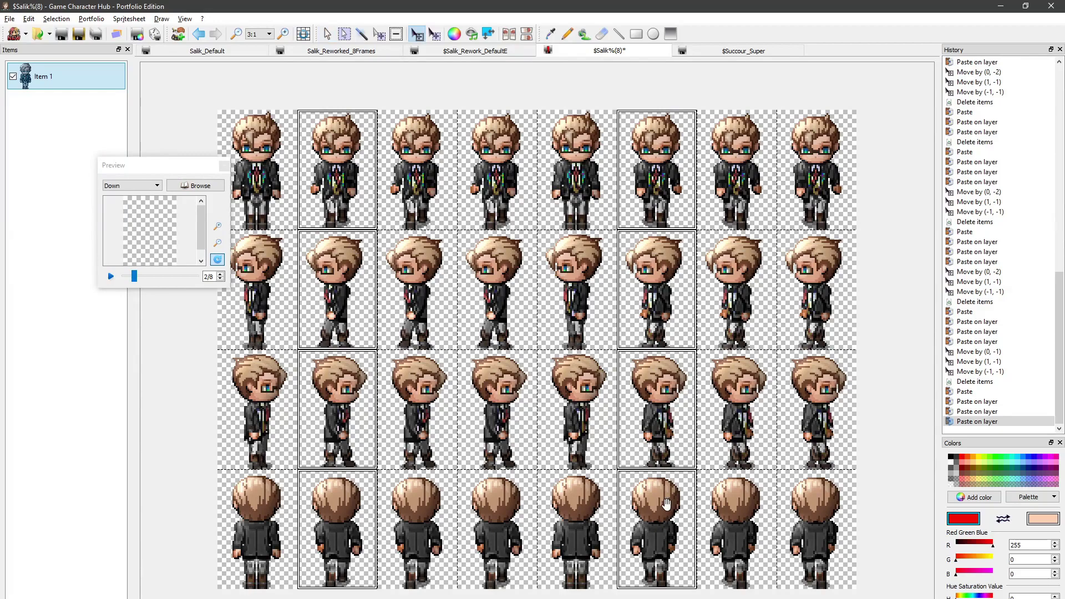
pyautogui.press('Up')
pyautogui.press('Up')
pyautogui.click(731, 494)
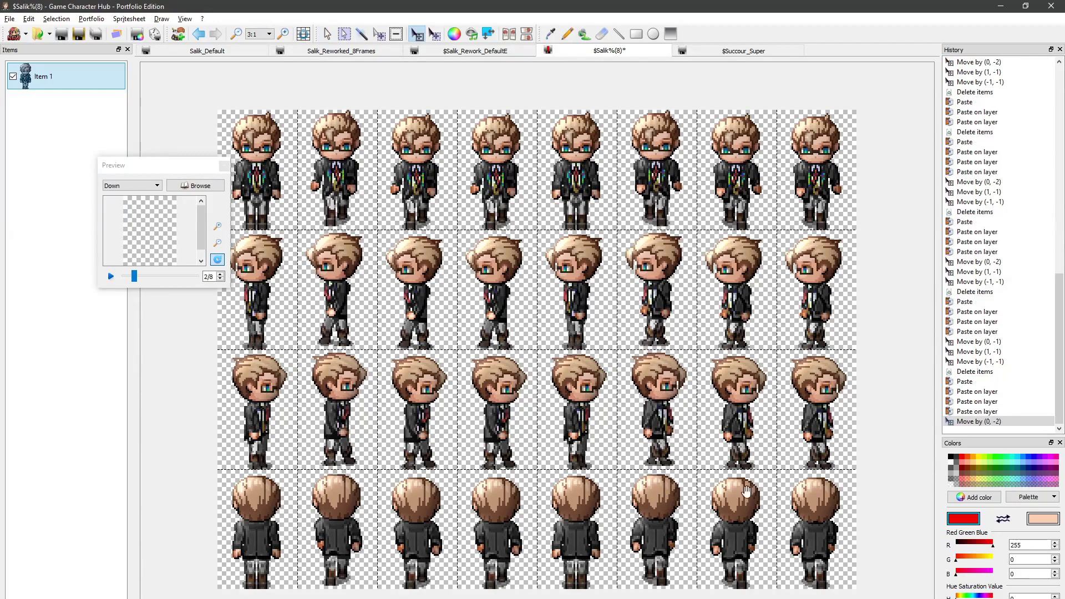
# Undo and redo the last move several times to compare the sprites' height with and without it.
pyautogui.hotkey('ctrl', 'z')
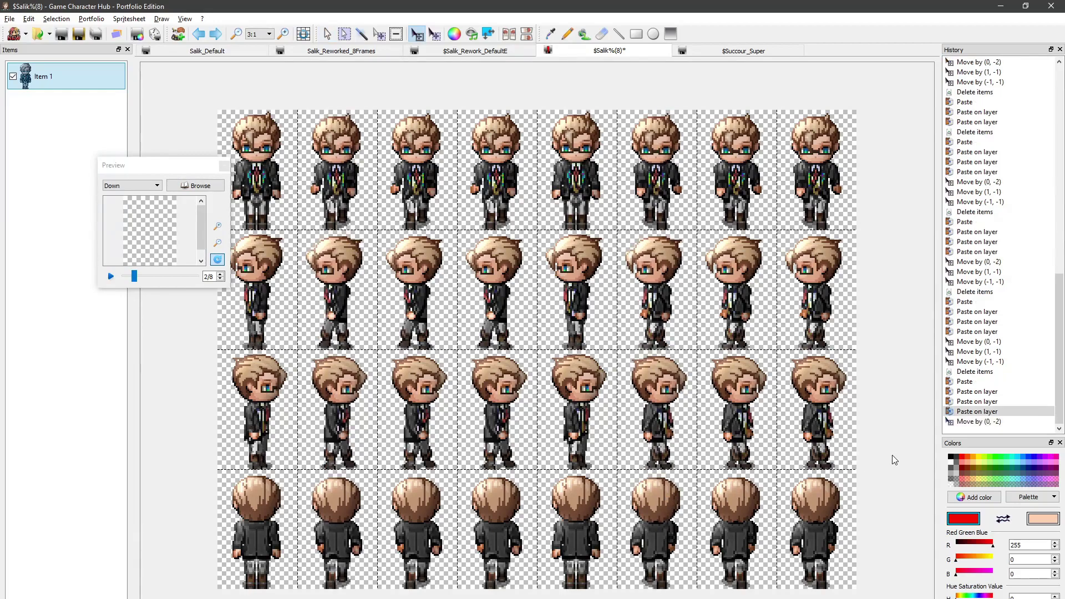
pyautogui.hotkey('ctrl', 'y')
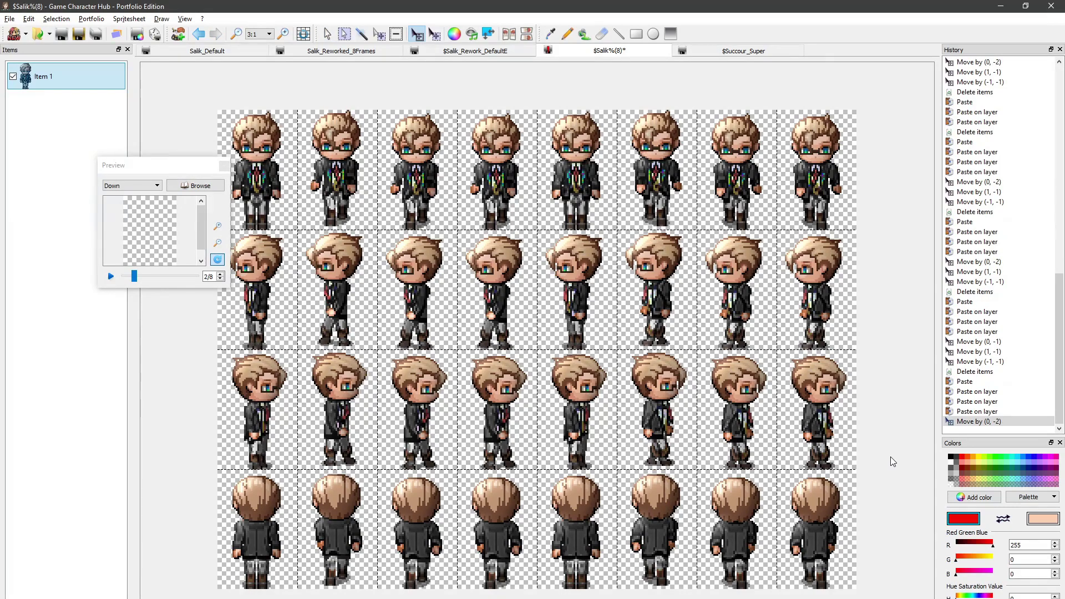
pyautogui.hotkey('ctrl', 'z')
pyautogui.hotkey('ctrl', 'y')
pyautogui.hotkey('ctrl', 'z')
pyautogui.hotkey('ctrl', 'y')
pyautogui.hotkey('ctrl', 'z')
pyautogui.hotkey('ctrl', 'y')
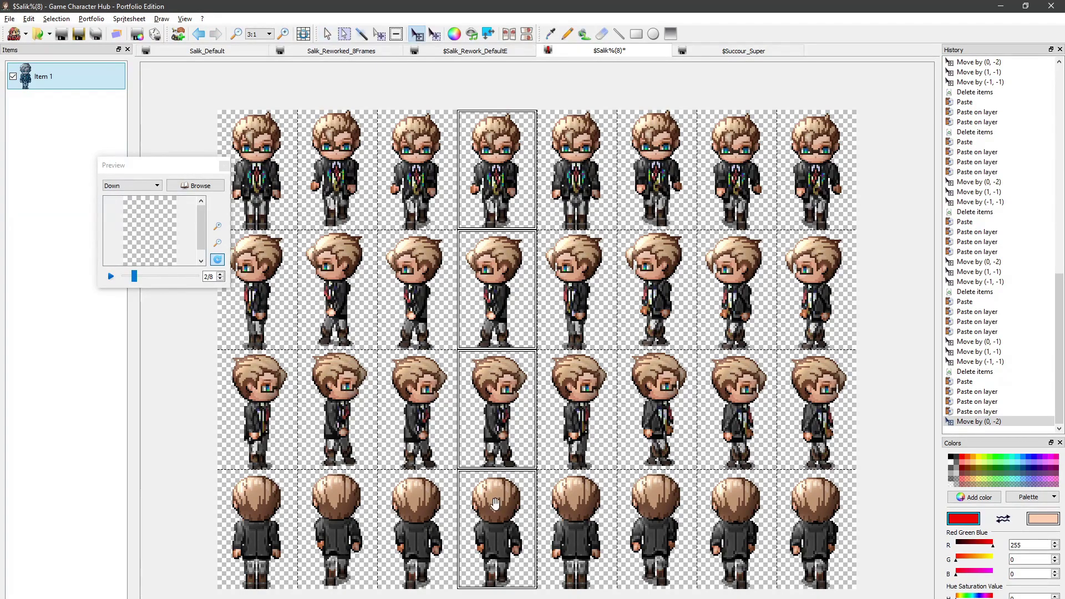
# Move the frames in column four up by 1 pixel and right by 1 pixel.
pyautogui.press('Up')
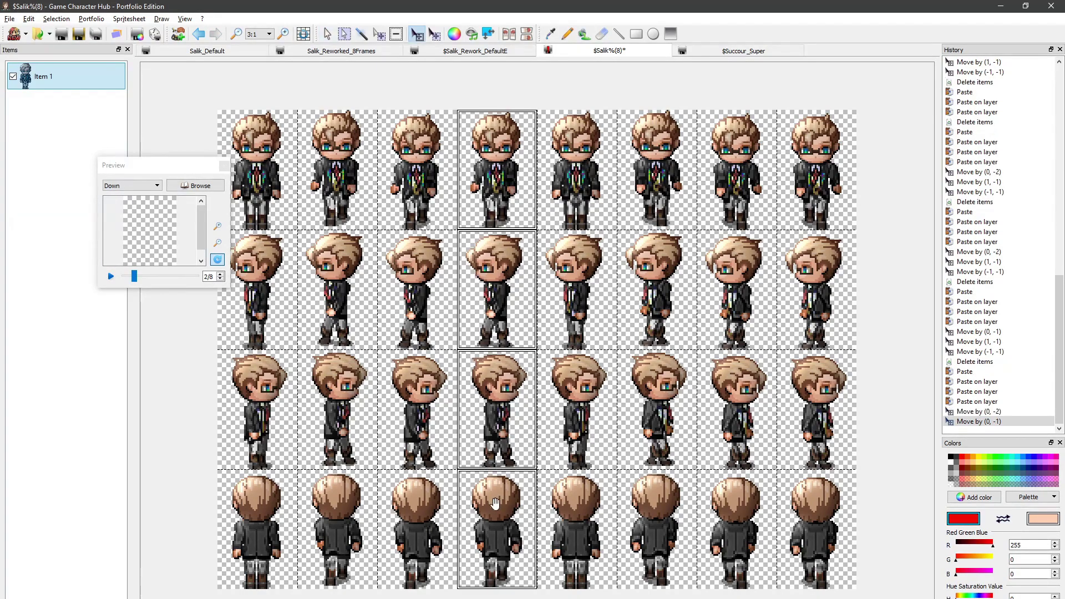
pyautogui.press('Right')
pyautogui.press('Escape')
# Move the frames in column eight up by 1 pixel and left by 1 pixel.
pyautogui.press('s')
pyautogui.moveTo(812, 211); pyautogui.dragTo(808, 482)
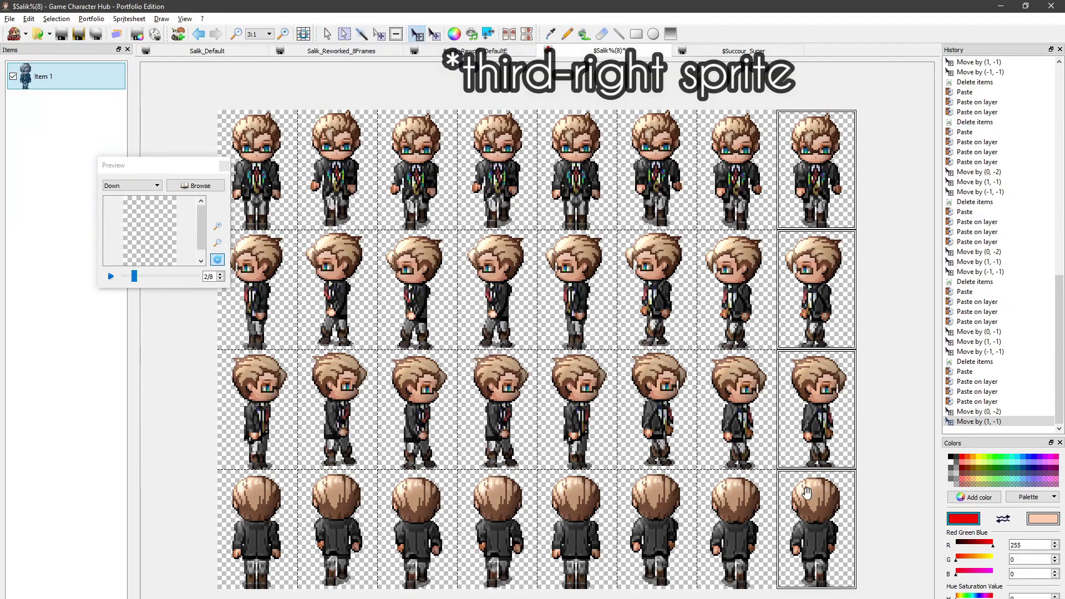
pyautogui.press('Up')
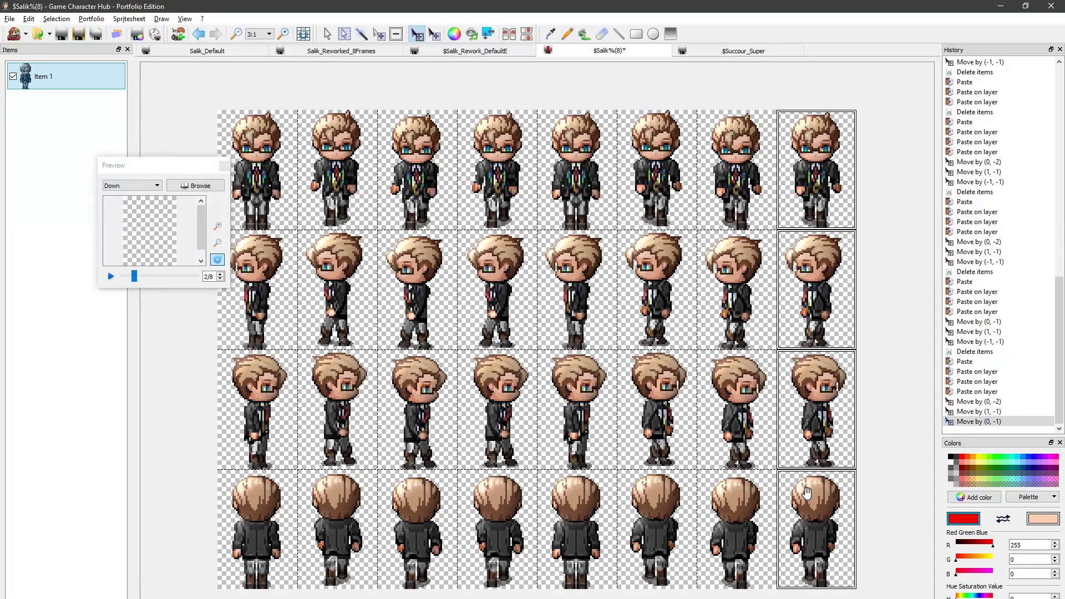
pyautogui.press('Left')
pyautogui.press('Escape')
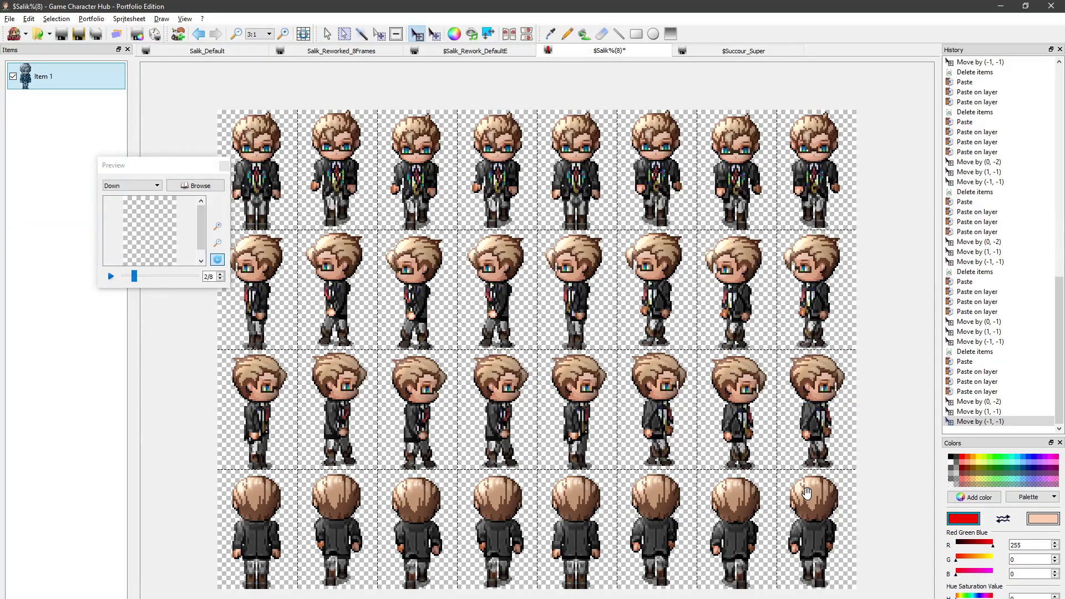
# Preview the eight-frame walk animation facing down and right, and delete Item 1 from the $Salik%(8) sheet.
pyautogui.click(110, 276)
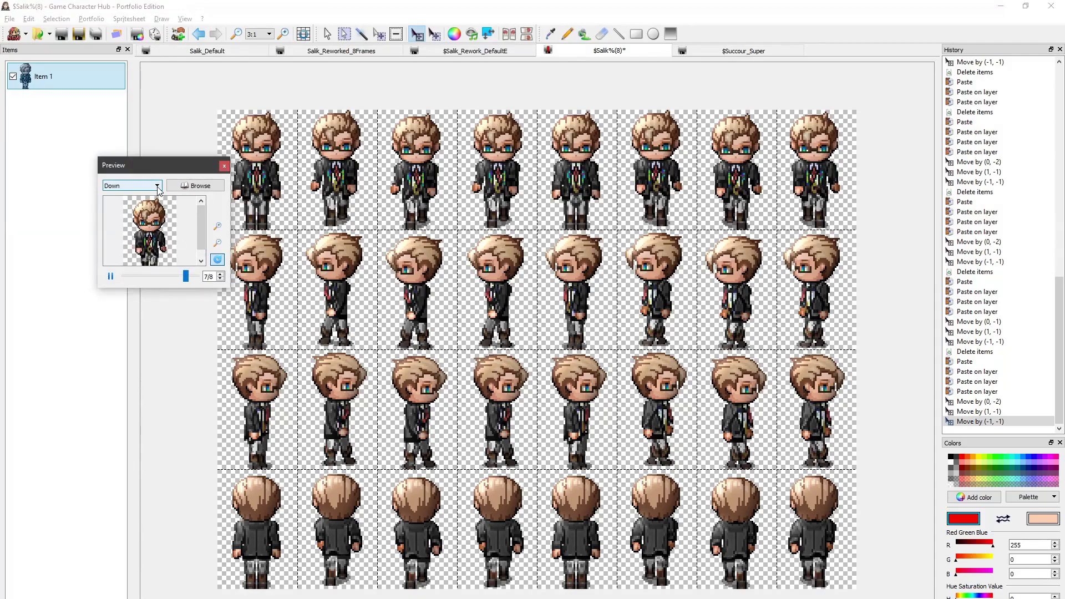
pyautogui.scroll(-1, 158, 188)
pyautogui.scroll(-1, 158, 189)
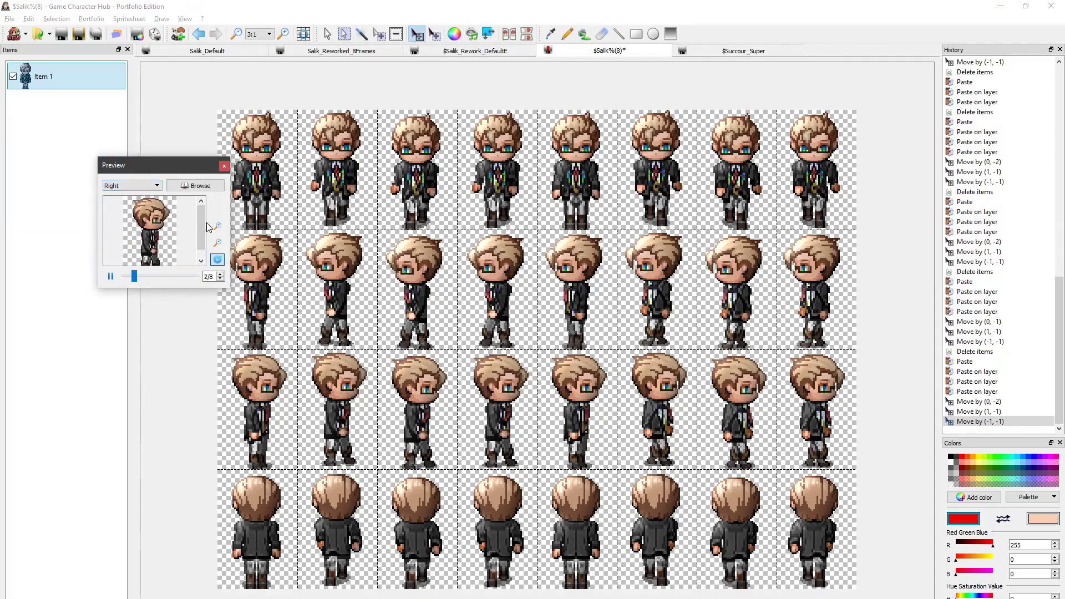
pyautogui.rightClick(33, 66)
pyautogui.click(87, 186)
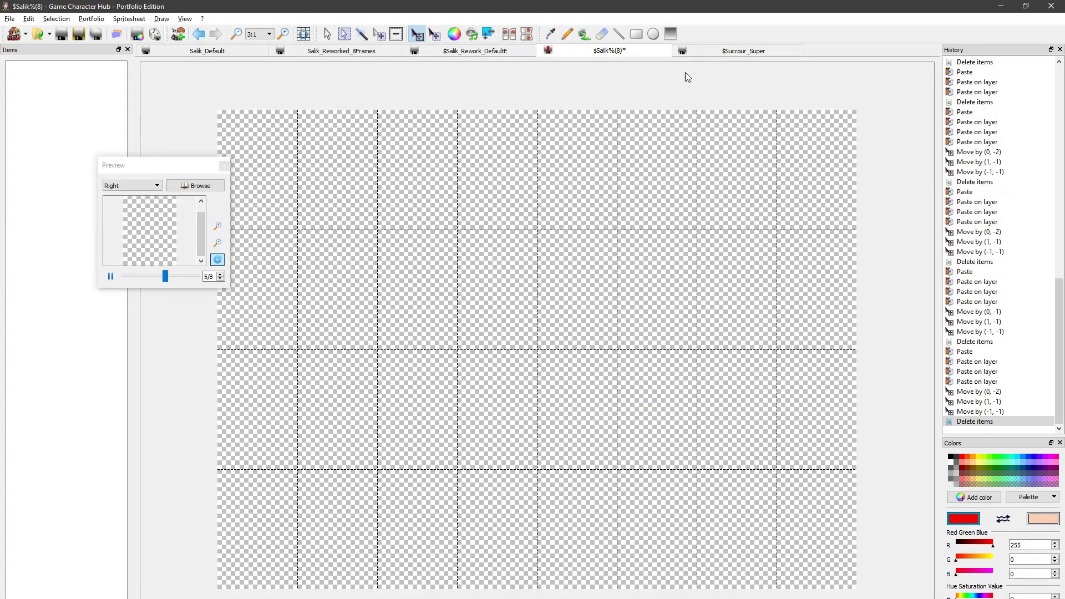
# Copy all frames of $Succour_Super and paste them into columns four to six of the empty $Salik%(8) sheet.
pyautogui.click(712, 51)
pyautogui.hotkey('ctrl', 'c')
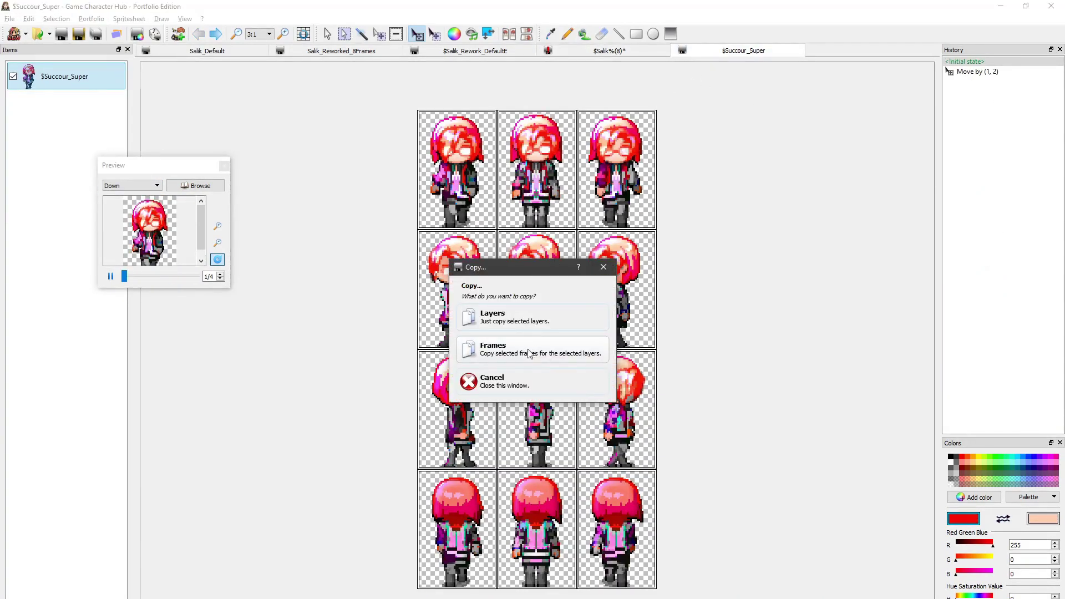
pyautogui.click(491, 348)
pyautogui.click(610, 51)
pyautogui.click(531, 183)
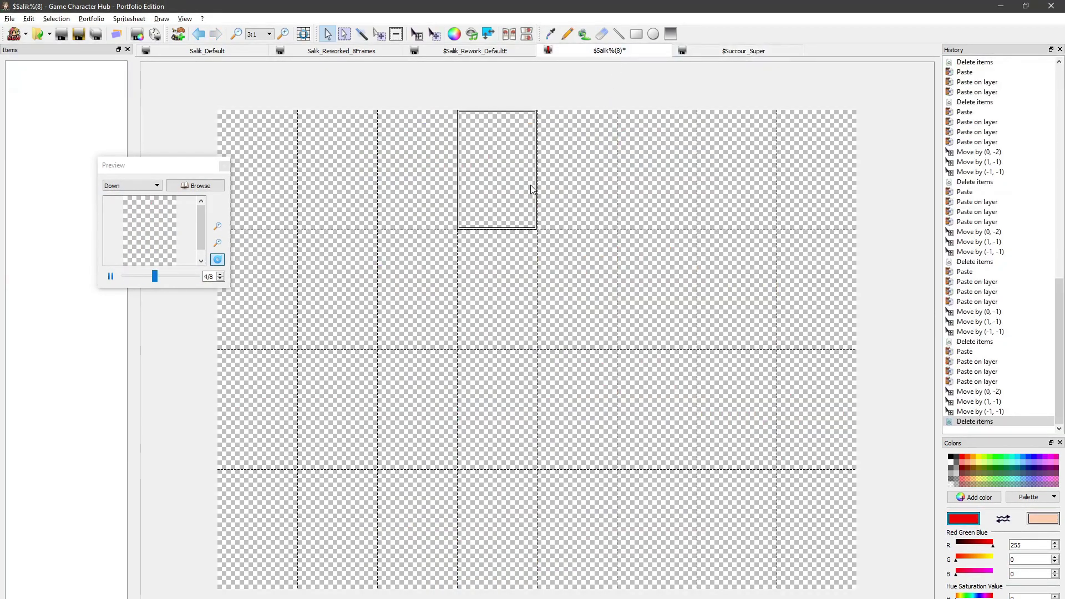
pyautogui.hotkey('ctrl', 'v')
# Copy the red-haired sprite's standing frames from column five and paste them onto Item 1 in column one.
pyautogui.moveTo(573, 183); pyautogui.dragTo(576, 534)
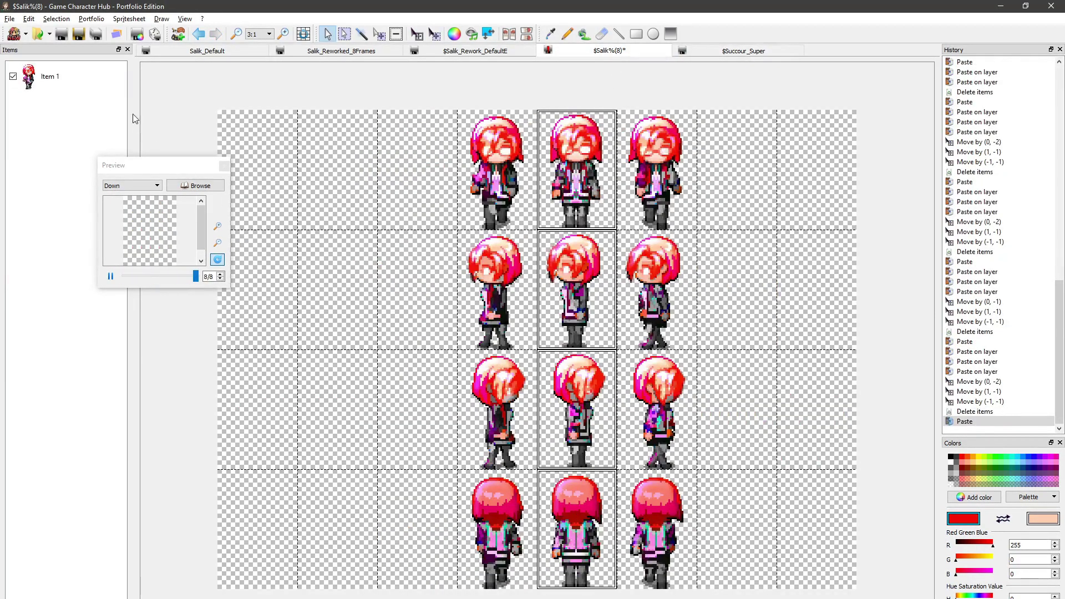
pyautogui.hotkey('ctrl', 'c')
pyautogui.click(488, 349)
pyautogui.click(258, 167)
pyautogui.hotkey('ctrl', 'v')
pyautogui.click(507, 350)
# Copy the red-haired sprite's column four frames and paste them onto Item 1 in columns two and three.
pyautogui.hotkey('ctrl', 'c')
pyautogui.click(510, 361)
pyautogui.moveTo(337, 173); pyautogui.dragTo(412, 174)
pyautogui.hotkey('ctrl', 'v')
pyautogui.click(503, 352)
# Copy the red-haired sprite's column six frames and paste them onto Item 1 in columns seven and eight.
pyautogui.moveTo(657, 169); pyautogui.dragTo(657, 522)
pyautogui.hotkey('ctrl', 'c')
pyautogui.click(608, 357)
pyautogui.moveTo(711, 207); pyautogui.dragTo(824, 191)
pyautogui.hotkey('ctrl', 'v')
pyautogui.click(499, 352)
# Select the red-haired sprite's frames in columns two and six together and move them up by 2 pixels.
pyautogui.moveTo(338, 170); pyautogui.dragTo(338, 522)
pyautogui.keyDown('ctrl'); pyautogui.moveTo(657, 169); pyautogui.dragTo(640, 486); pyautogui.keyUp('ctrl')
pyautogui.press('m')
# Move the red-haired sprite's column four frames up by 1 pixel and right by 1 pixel.
pyautogui.press('s')
pyautogui.moveTo(497, 167); pyautogui.dragTo(511, 482)
pyautogui.press('m')
# Move the red-haired sprite's column eight frames up by 1 pixel and left by 1 pixel.
pyautogui.press('s')
pyautogui.moveTo(820, 166); pyautogui.dragTo(824, 503)
pyautogui.press('m')
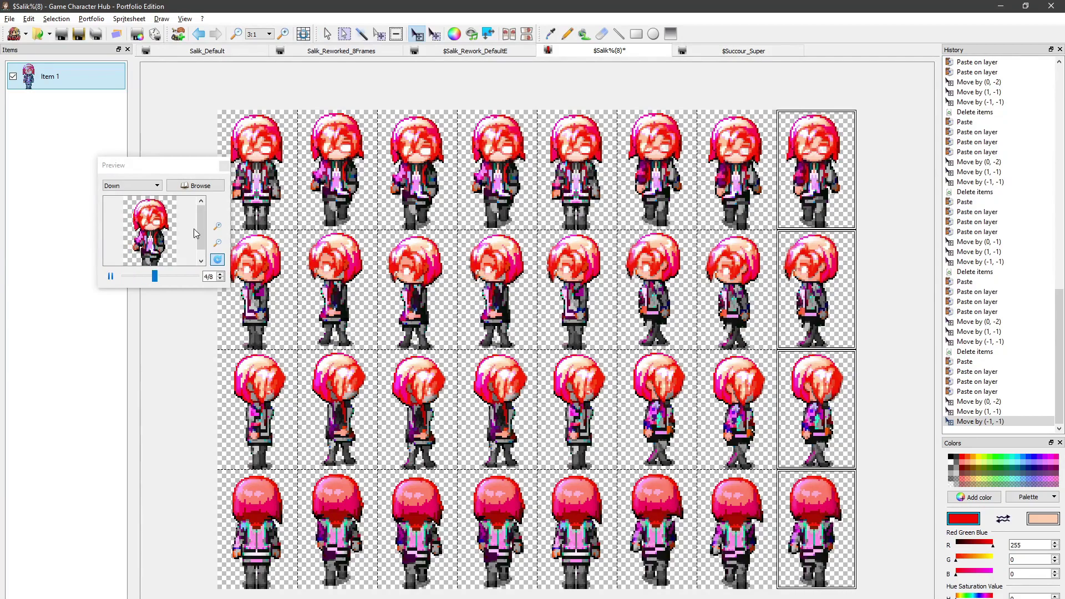
# Preview the red-haired sprite's eight-frame walk animation in the Down, Left, Right and Up directions, returning to Down.
pyautogui.moveTo(199, 223); pyautogui.dragTo(198, 232)
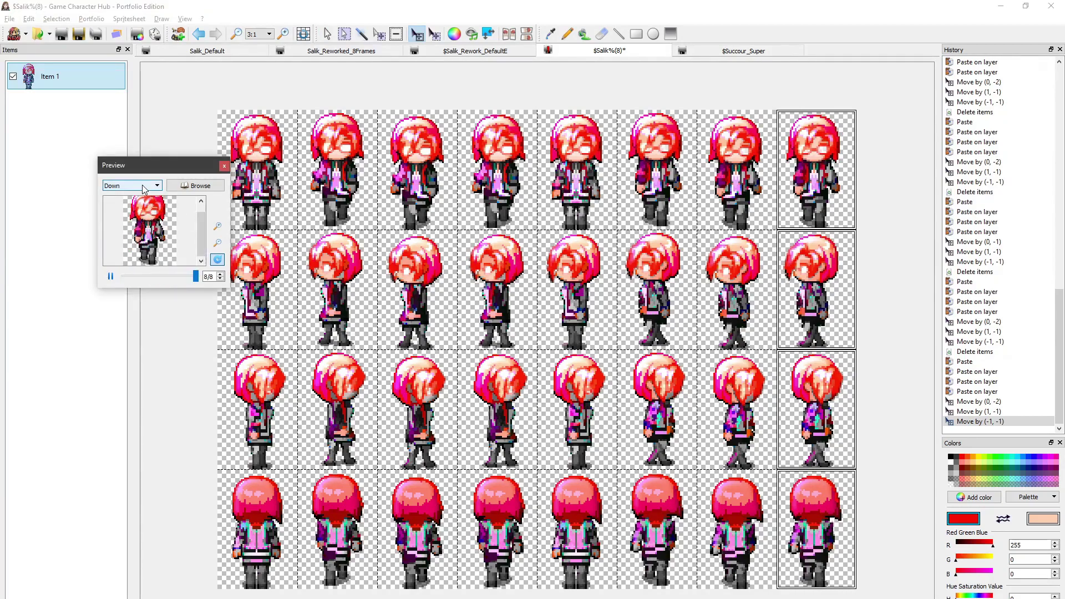
pyautogui.scroll(-1, 143, 188)
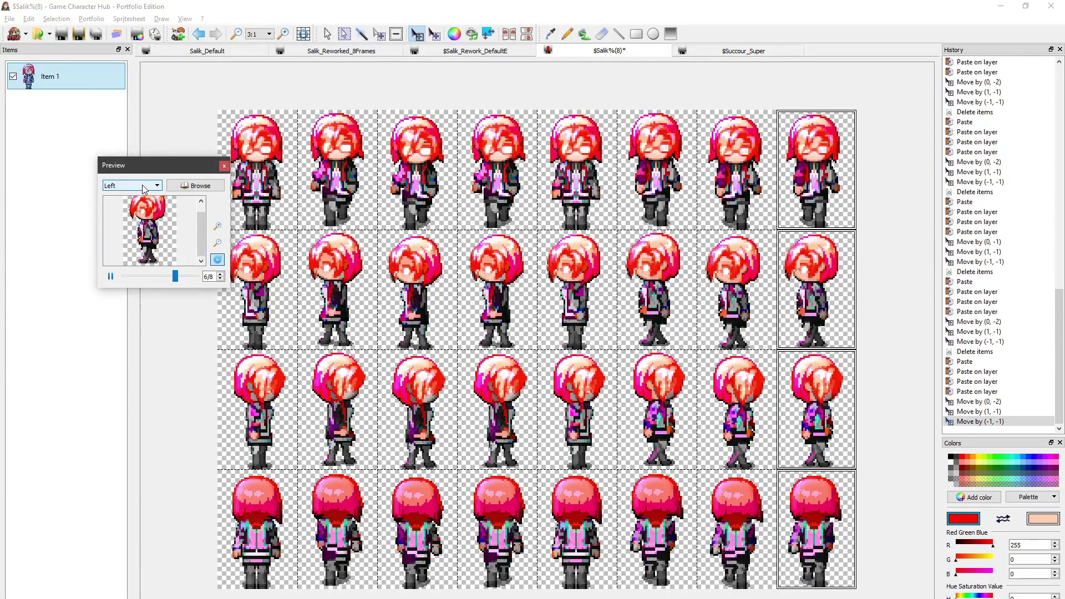
pyautogui.scroll(-1, 143, 188)
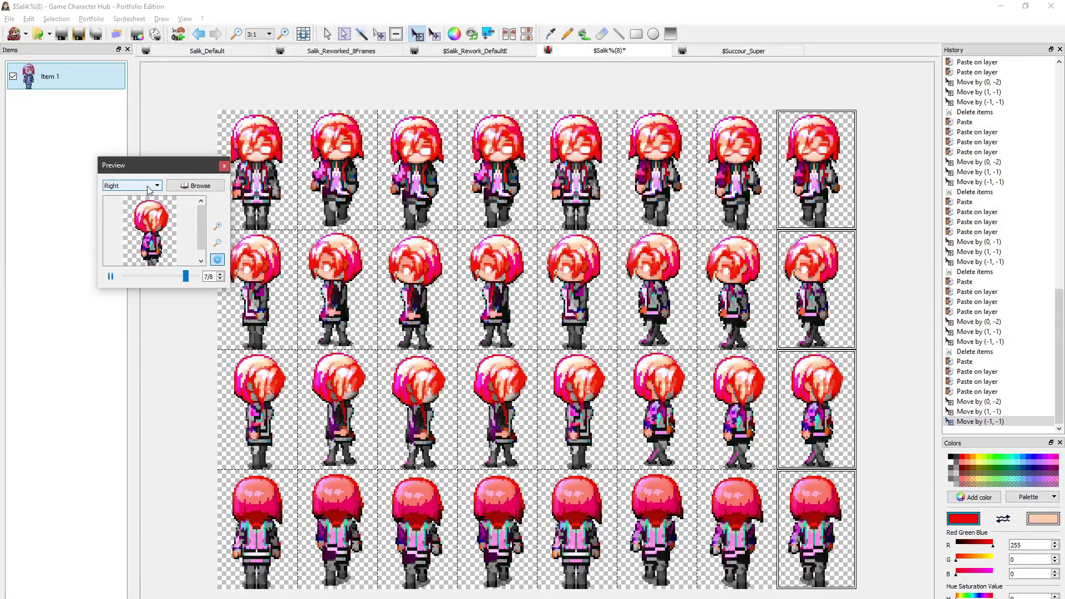
pyautogui.scroll(2, 149, 189)
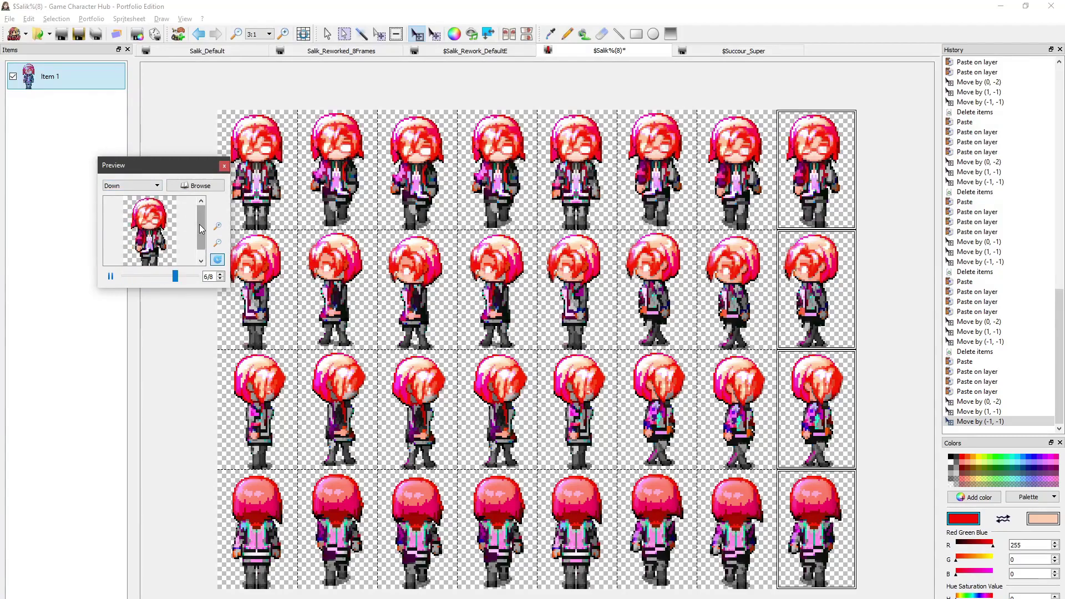
pyautogui.press('s')
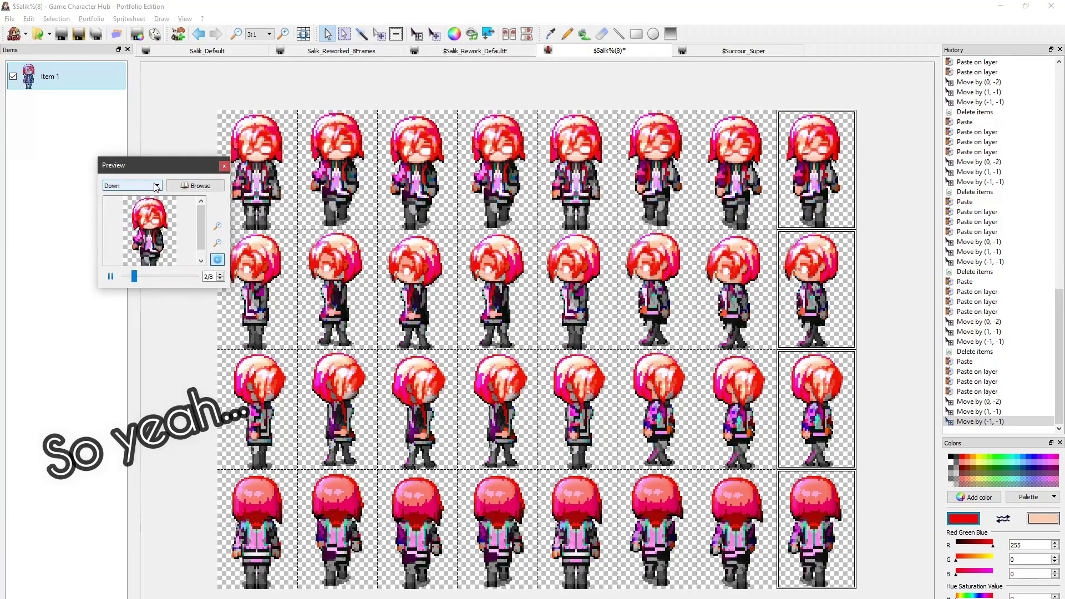
pyautogui.scroll(-3, 155, 189)
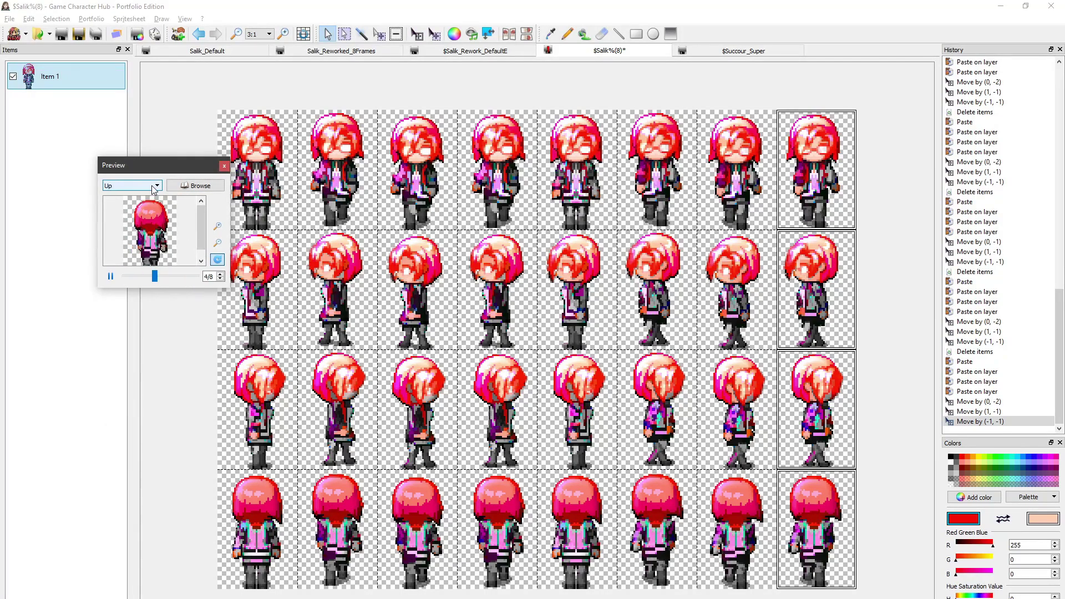
pyautogui.scroll(3, 155, 189)
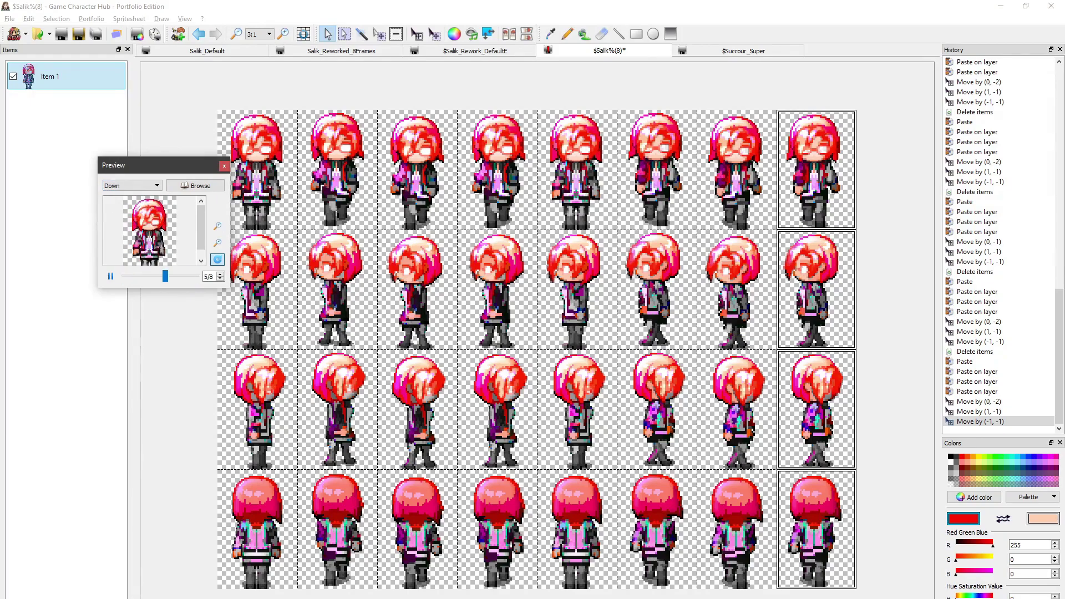
# Switch to the Twitter thread in Chrome and play its sprite animation video, skipping ahead to about 0:17 and 0:40.
pyautogui.moveTo(1, 119); pyautogui.dragTo(547, 44)
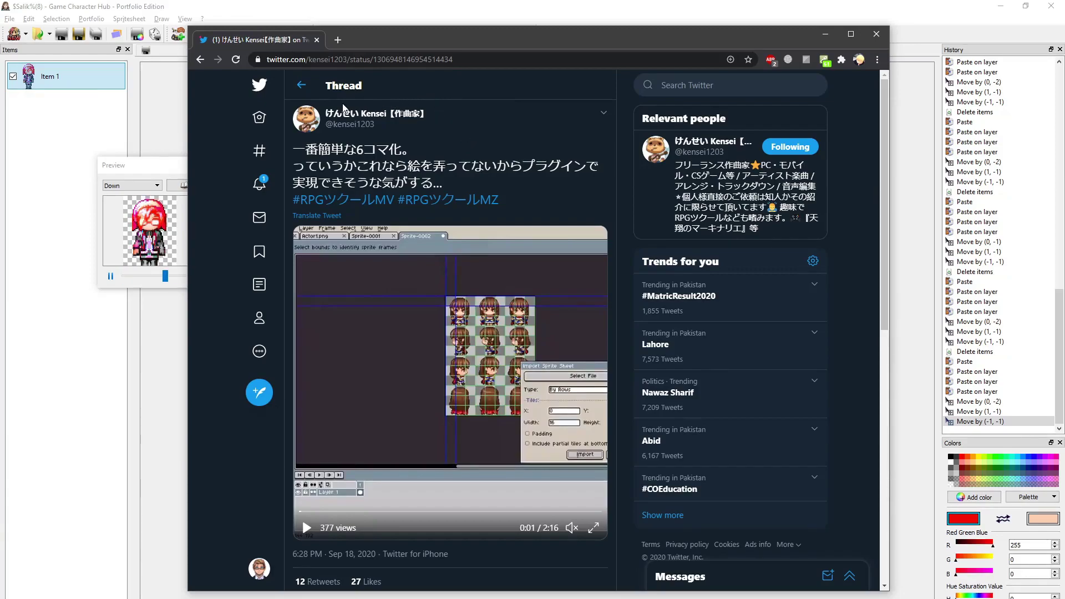
pyautogui.click(305, 527)
pyautogui.click(337, 511)
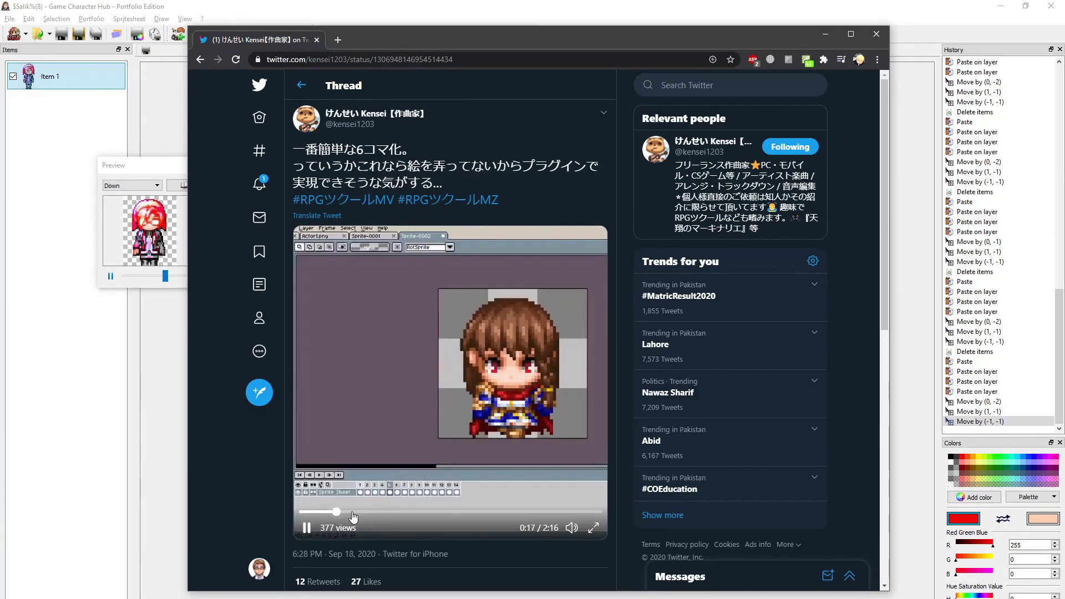
pyautogui.moveTo(354, 515); pyautogui.dragTo(390, 517)
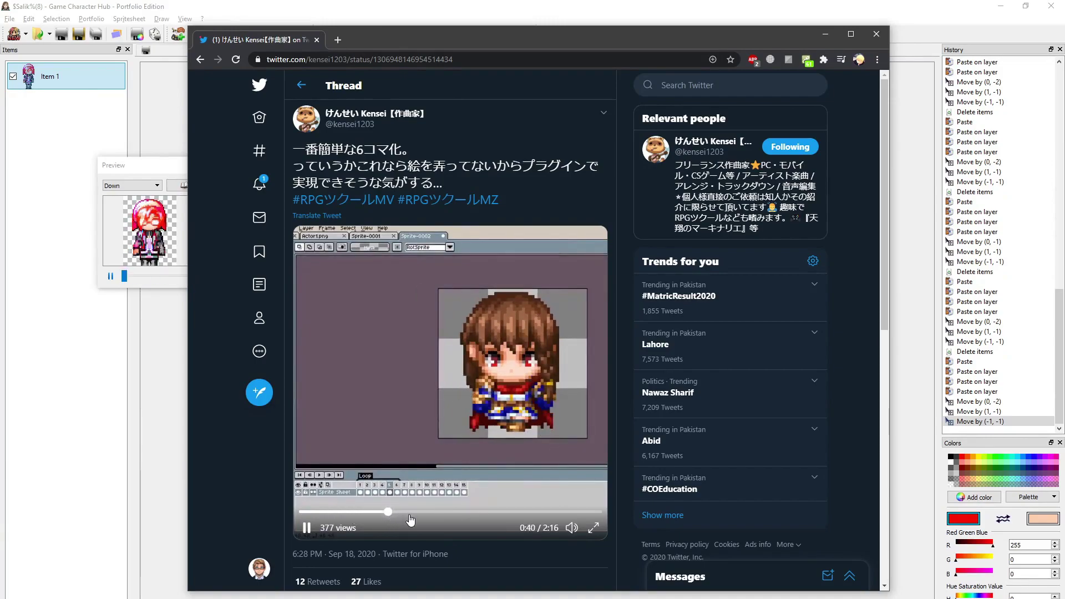
# Translate the Japanese tweet and skim its video, jumping to a later part and back to an earlier one.
pyautogui.click(317, 216)
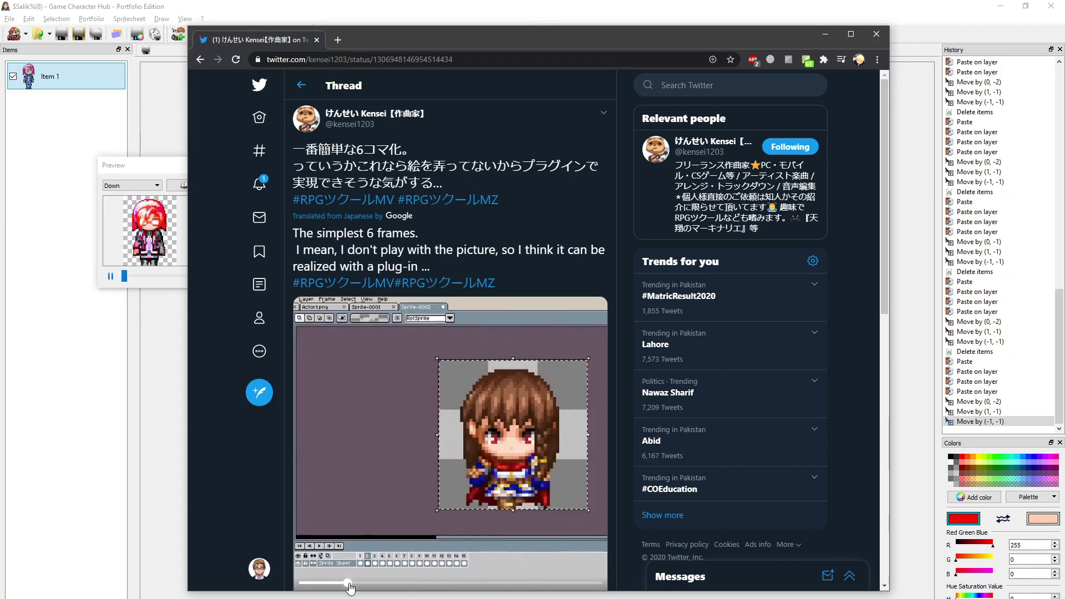
pyautogui.click(471, 583)
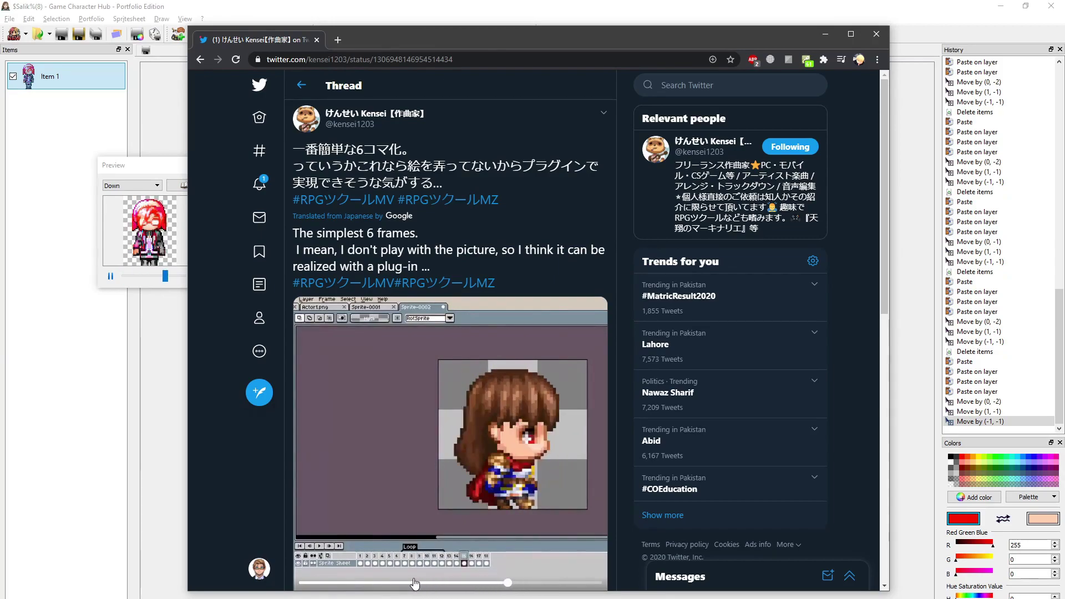
pyautogui.click(365, 584)
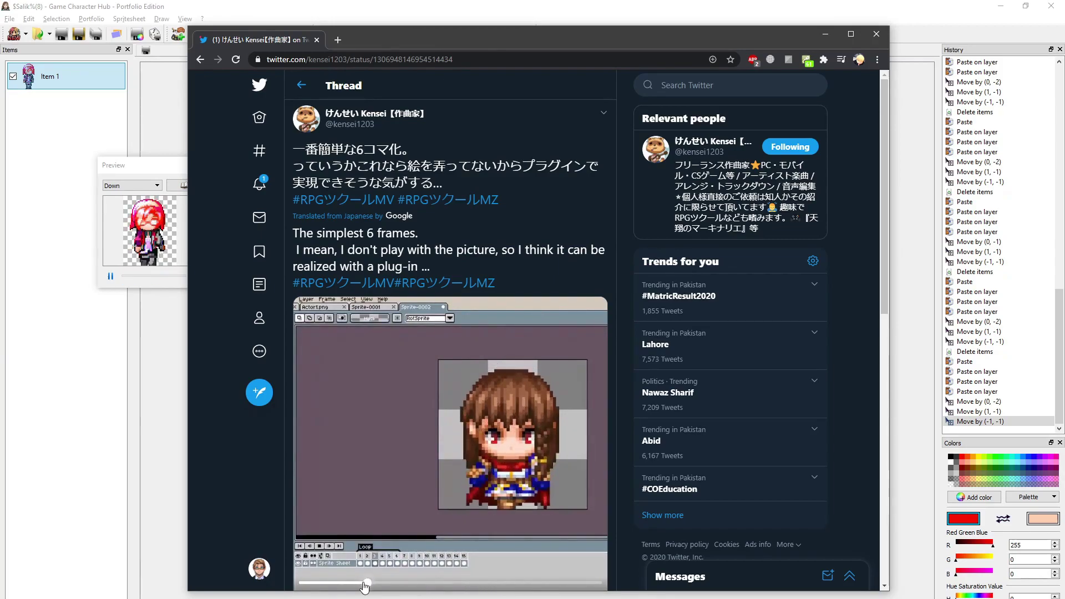